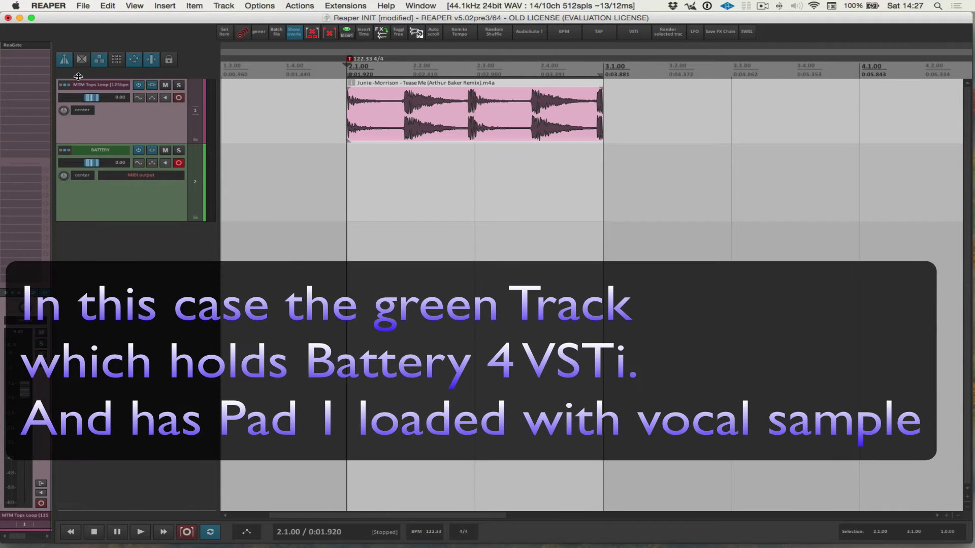
Open ReaGate on the pink loop track and raise its threshold to about -7.8 dB while the loop plays
click(19, 47)
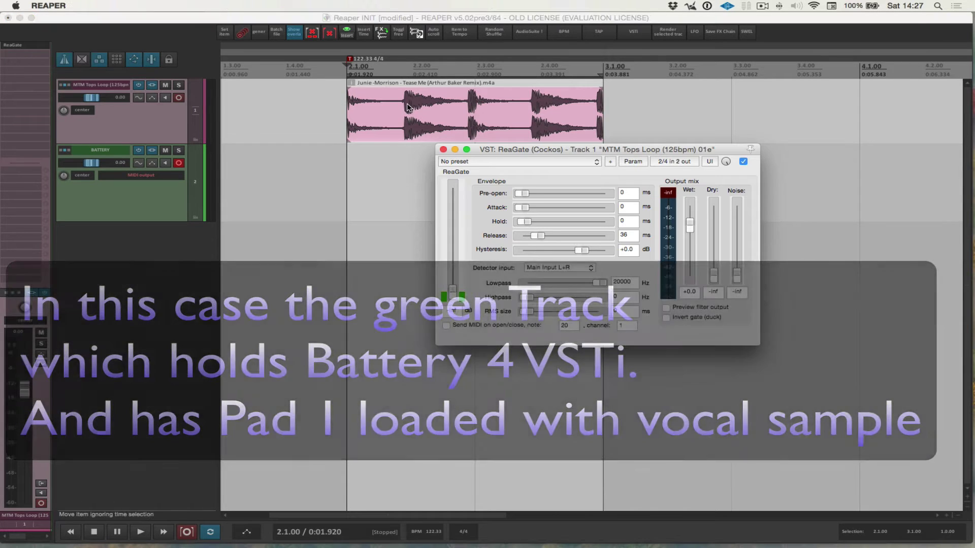
key(space)
drag(544, 151, 589, 194)
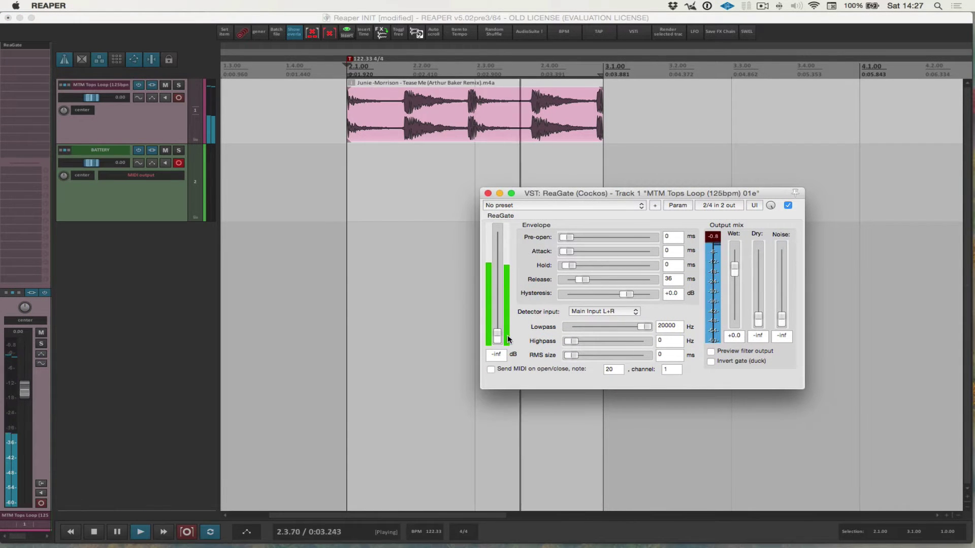
drag(499, 338, 501, 282)
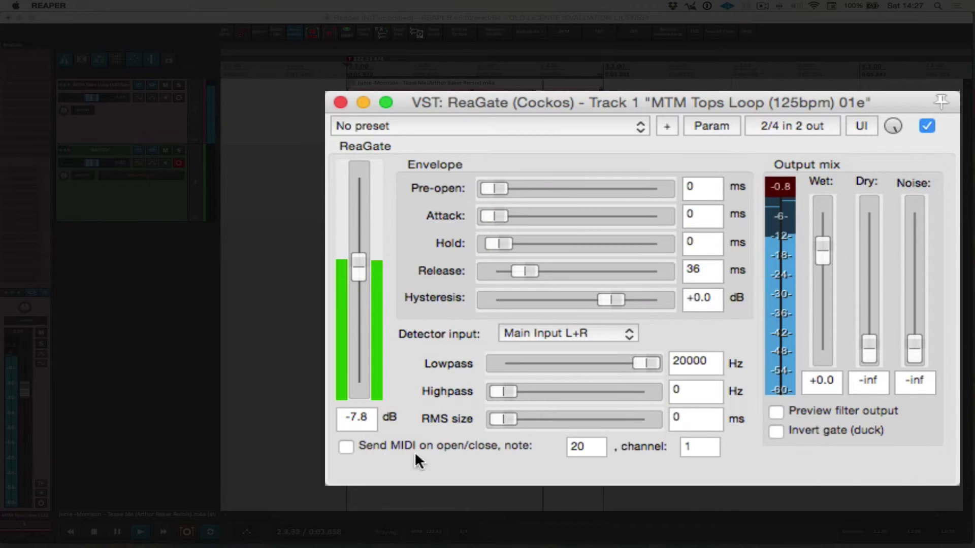
Enable sending MIDI on gate open/close with note 36 in ReaGate, then close the plug-in window
click(345, 446)
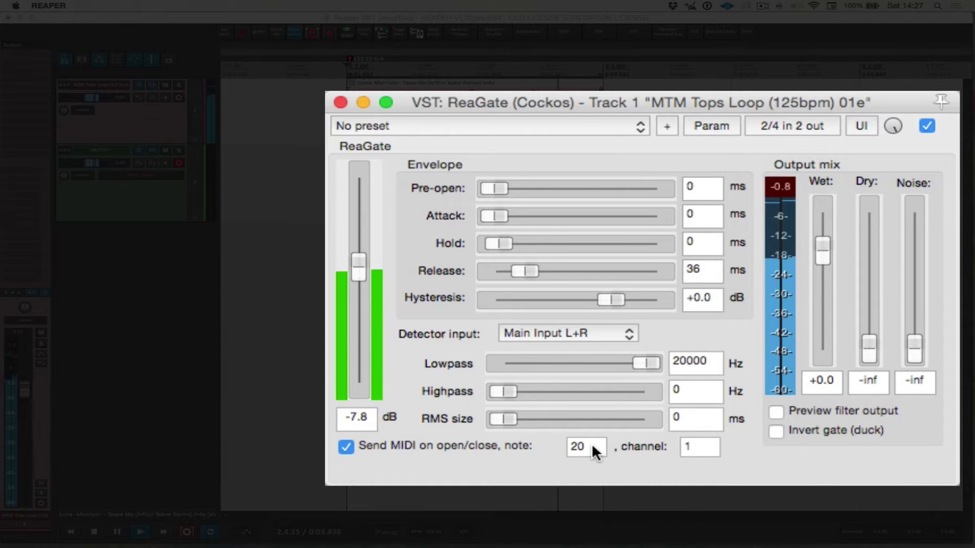
drag(592, 443, 555, 443)
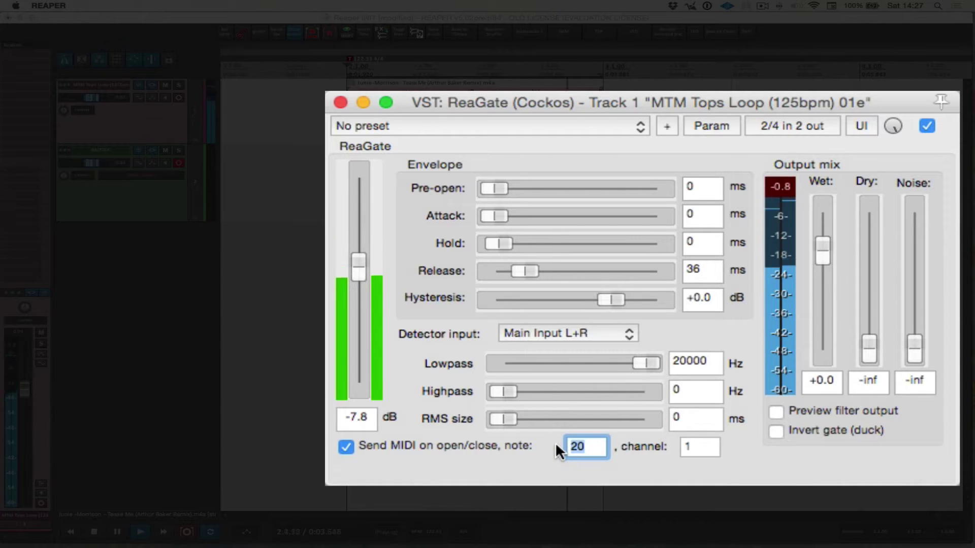
text(36)
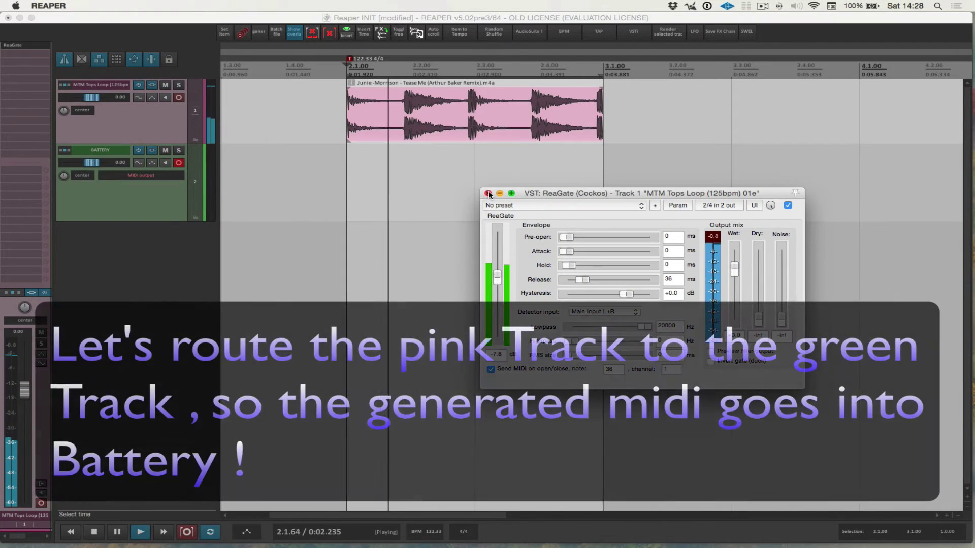
click(487, 193)
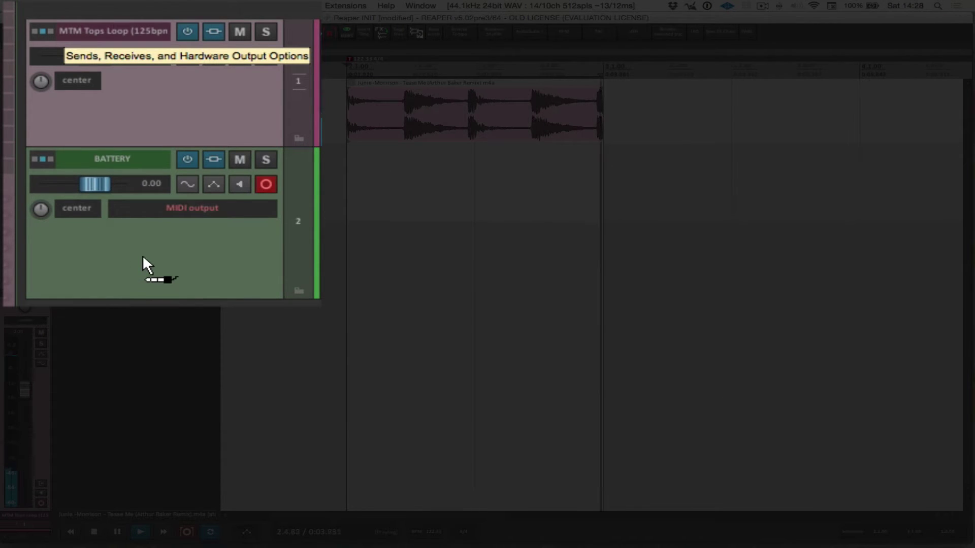
Create a send from the pink loop track to the BATTERY track, keeping the default audio and MIDI routing
drag(142, 255, 124, 213)
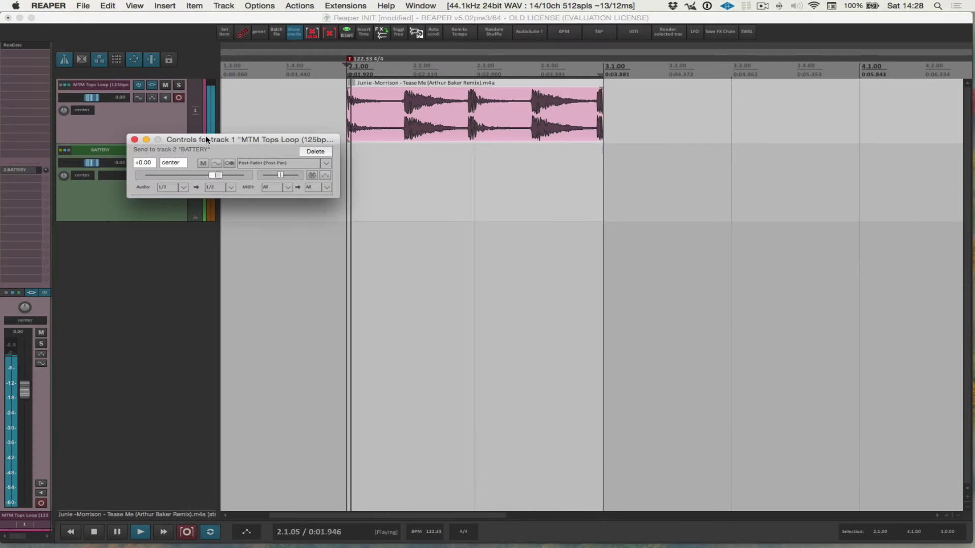
drag(206, 140, 416, 153)
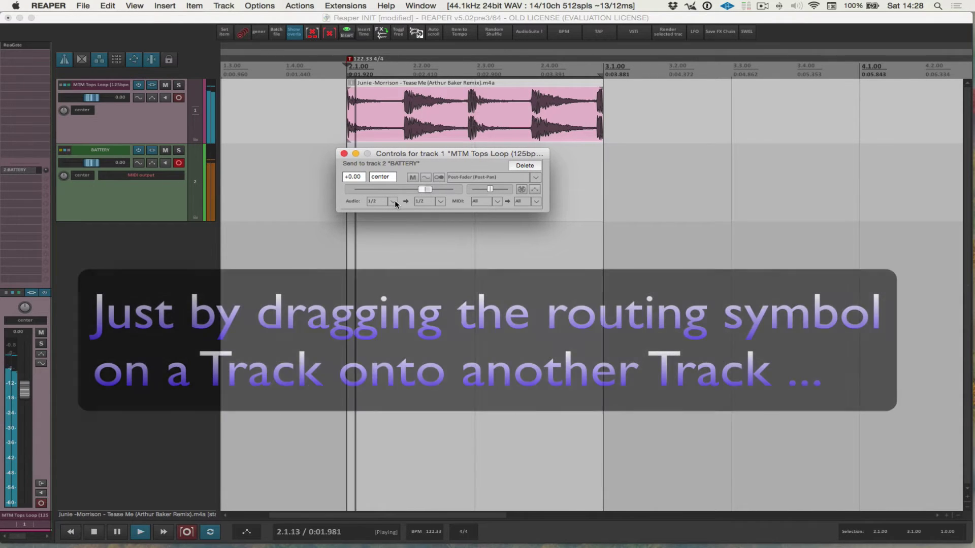
drag(416, 154, 469, 165)
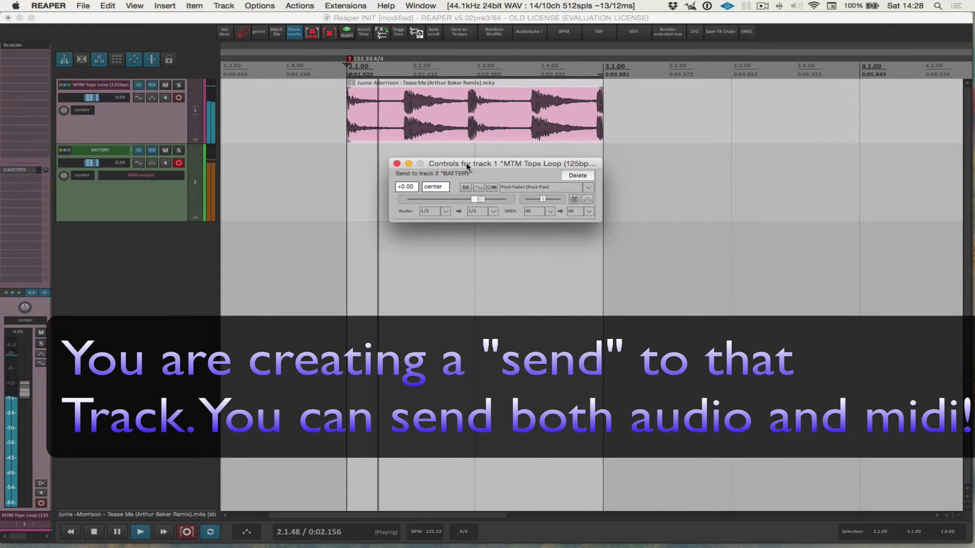
click(397, 163)
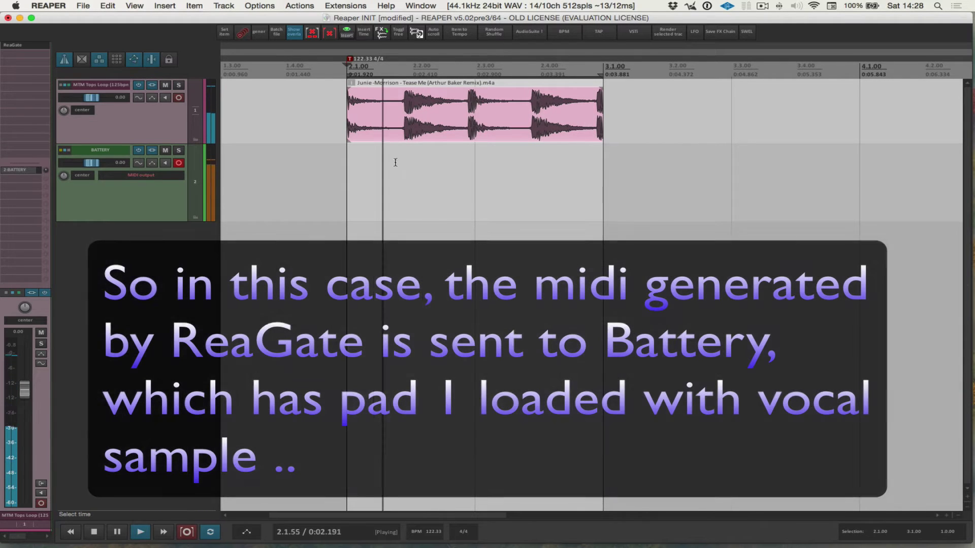
Try a lower ReaGate threshold during playback, set it to about -3.7 dB, and stop playback
click(23, 45)
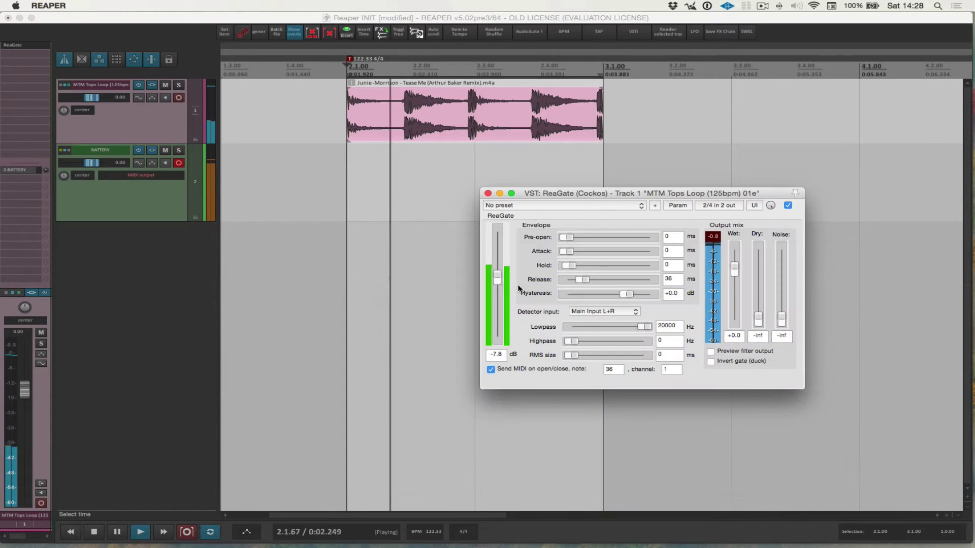
drag(498, 283, 501, 321)
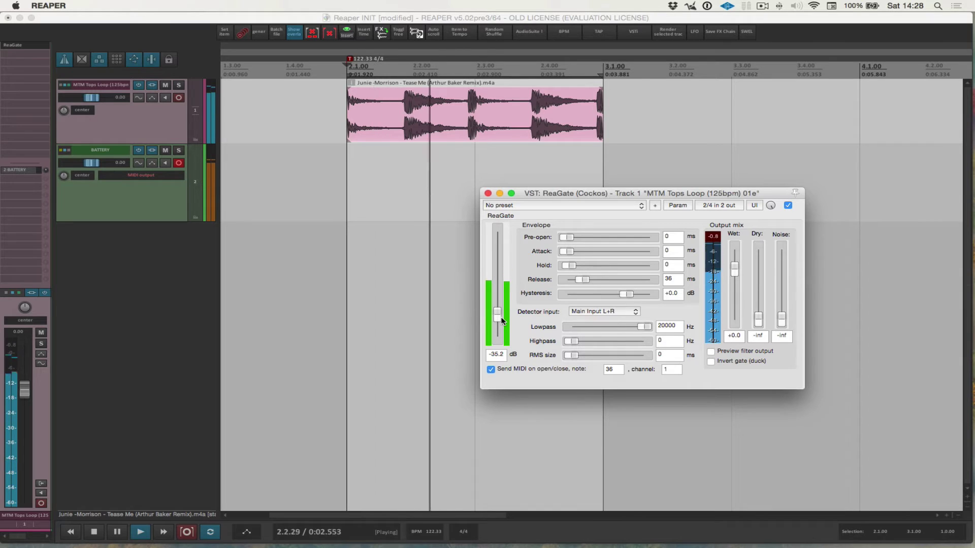
drag(501, 319, 499, 271)
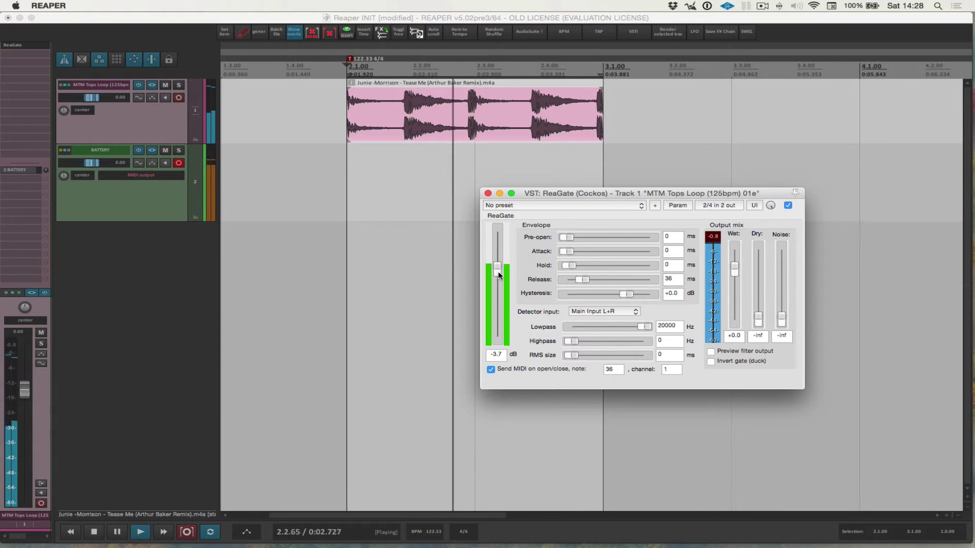
click(488, 194)
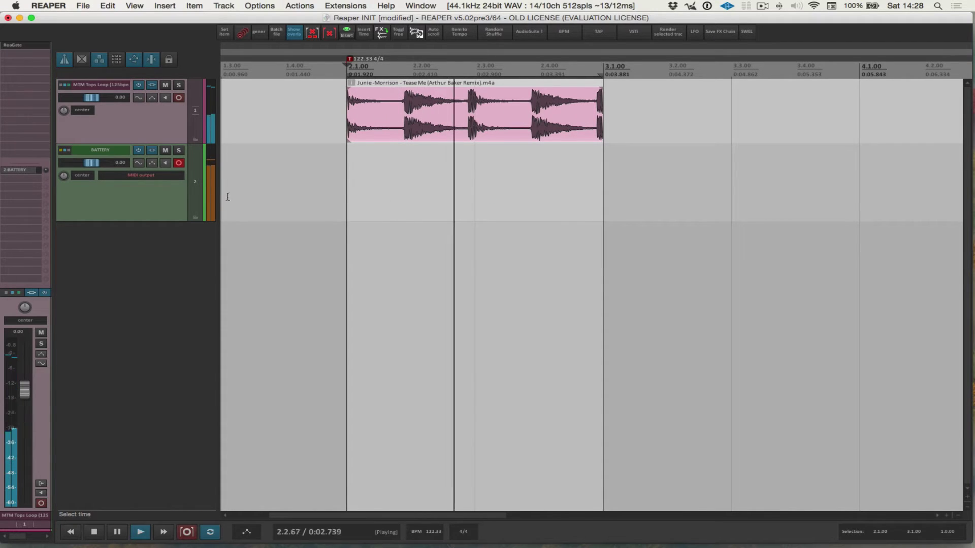
key(space)
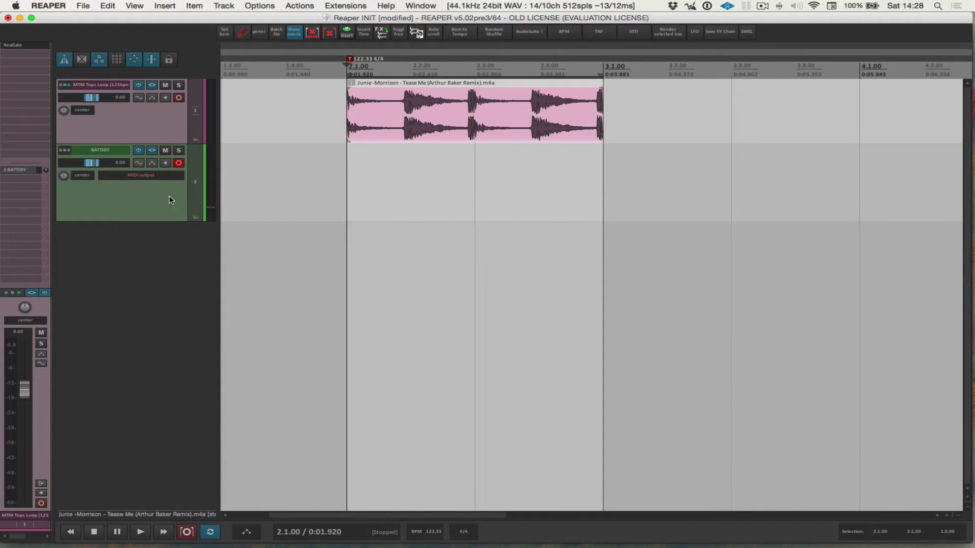
Check the BATTERY track's recording options for the Record: output (MIDI) mode
click(171, 199)
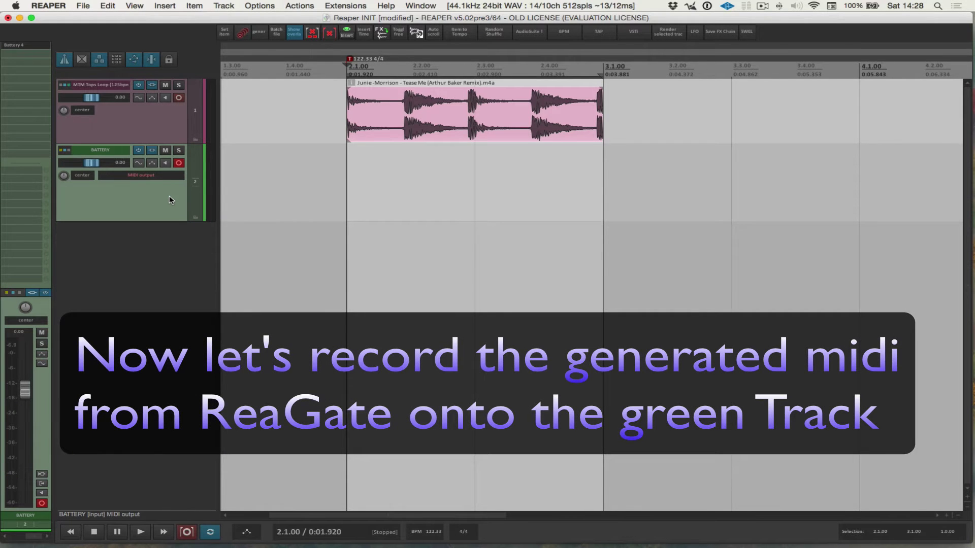
click(159, 179)
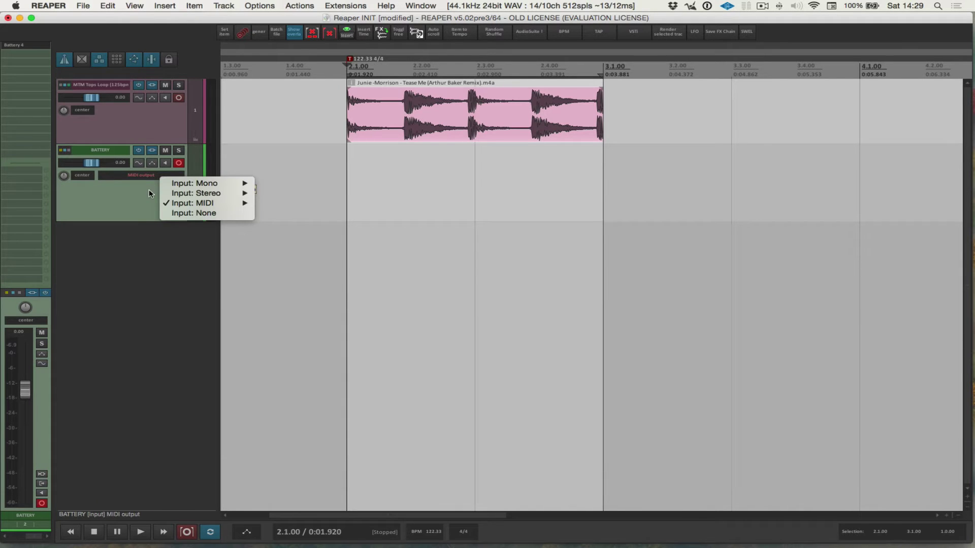
click(149, 193)
right_click(149, 176)
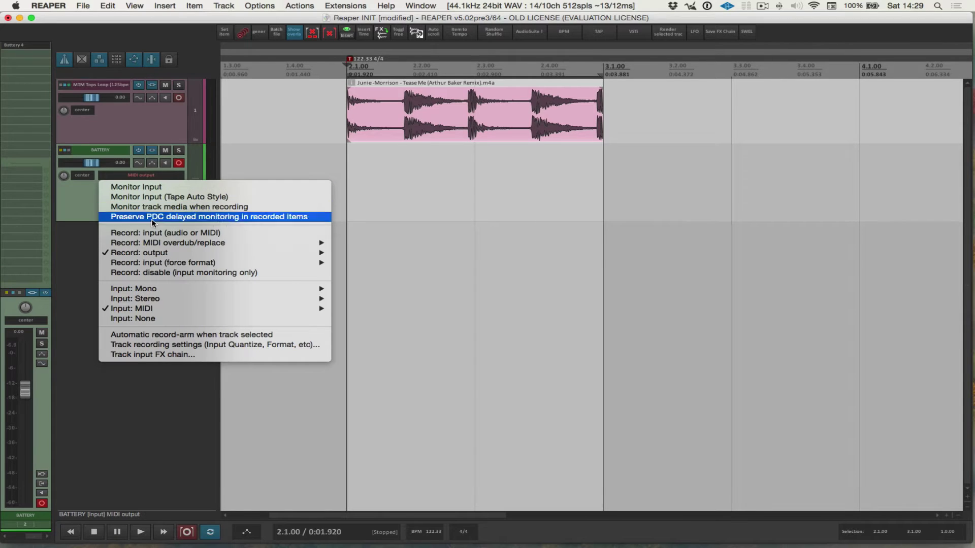
mouse_move(156, 257)
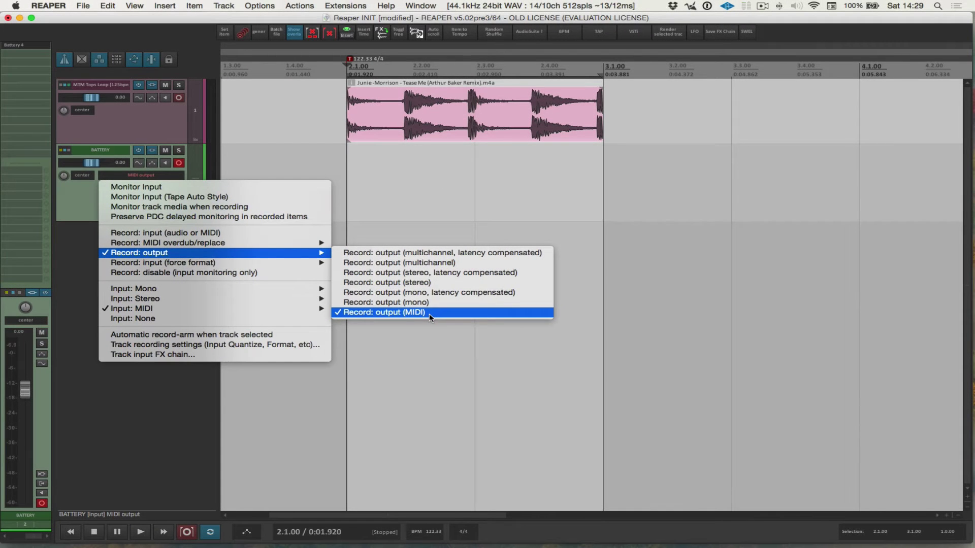
click(89, 196)
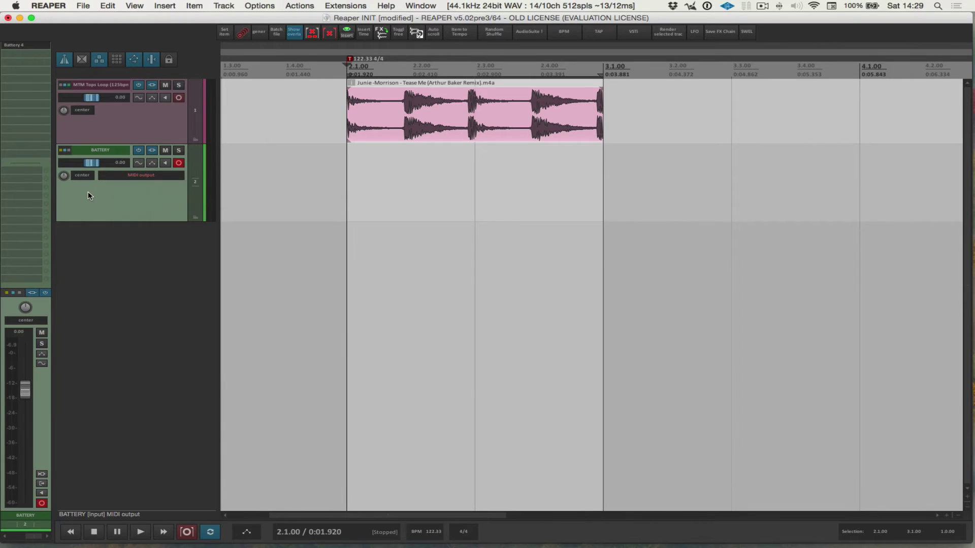
Record the gate-generated MIDI onto the BATTERY track across the time selection, using time selection auto punch with repeat off
right_click(188, 532)
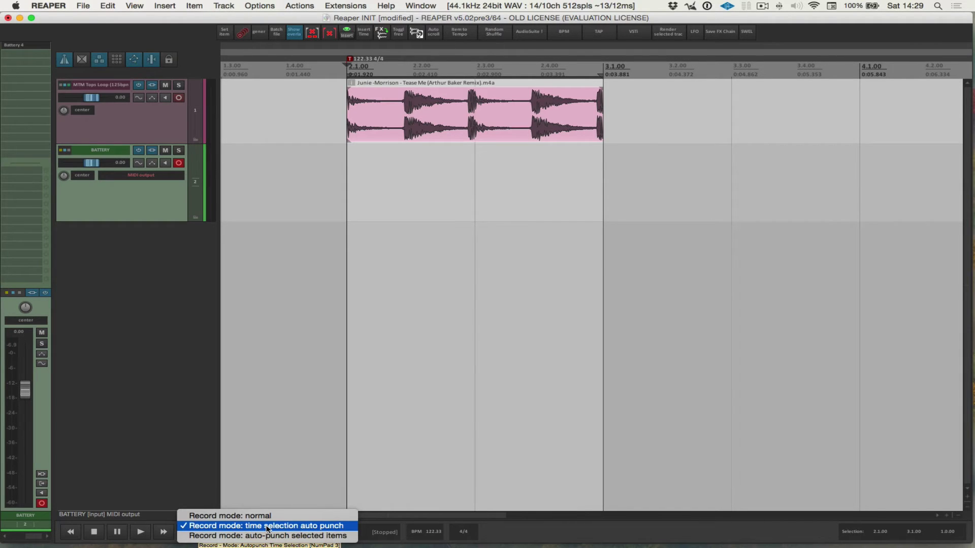
click(168, 444)
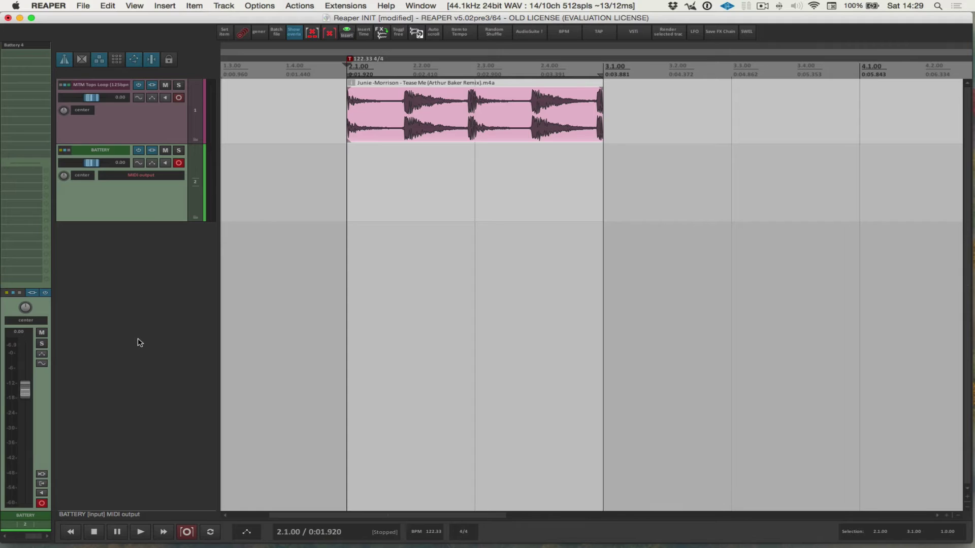
key(super+r)
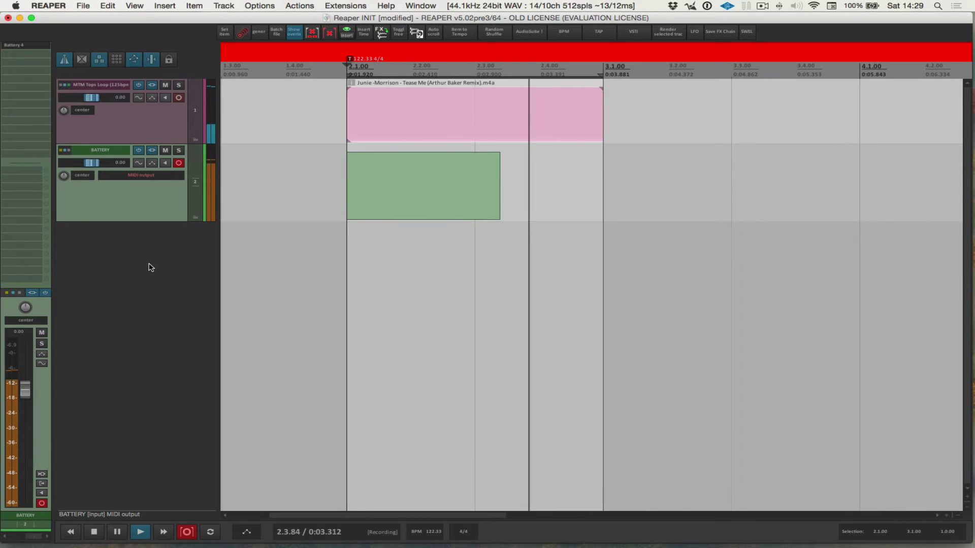
key(space)
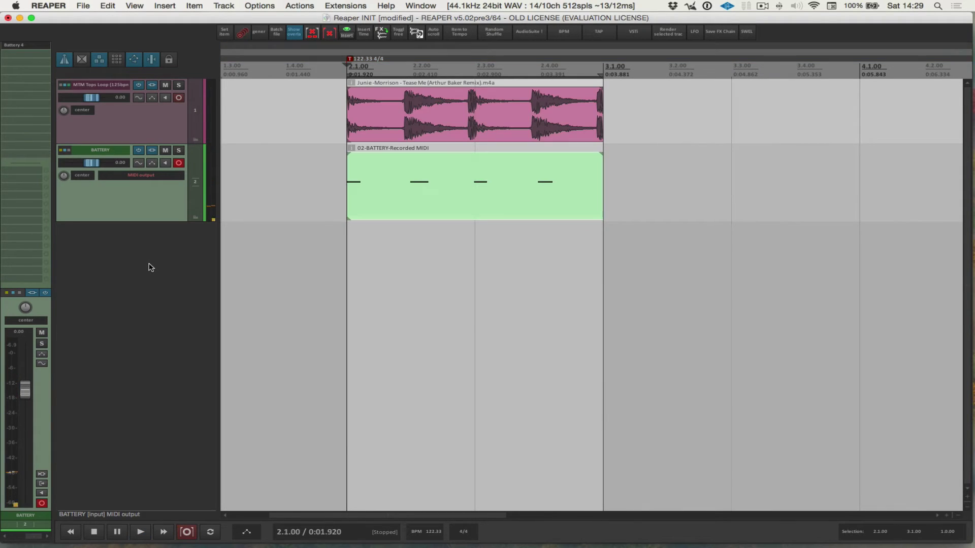
Open the recorded MIDI item, quantize all its notes to the 1/32 grid, and close the editor
double_click(402, 175)
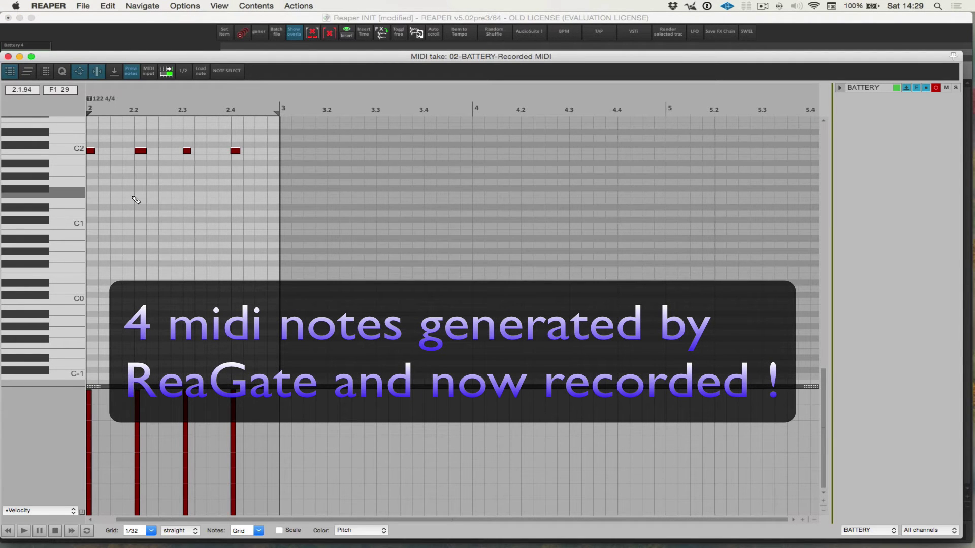
key(f)
scroll(127, 212, down, 8)
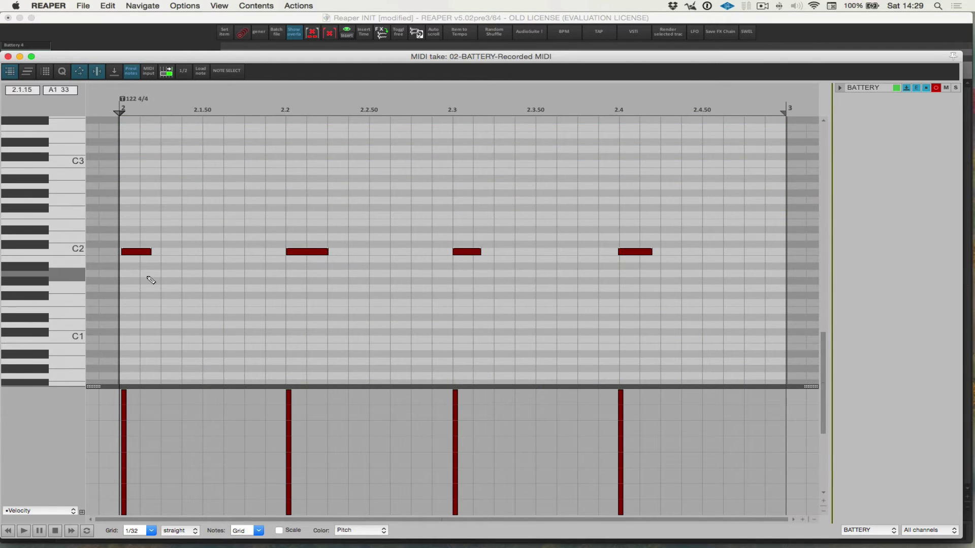
drag(135, 223, 700, 310)
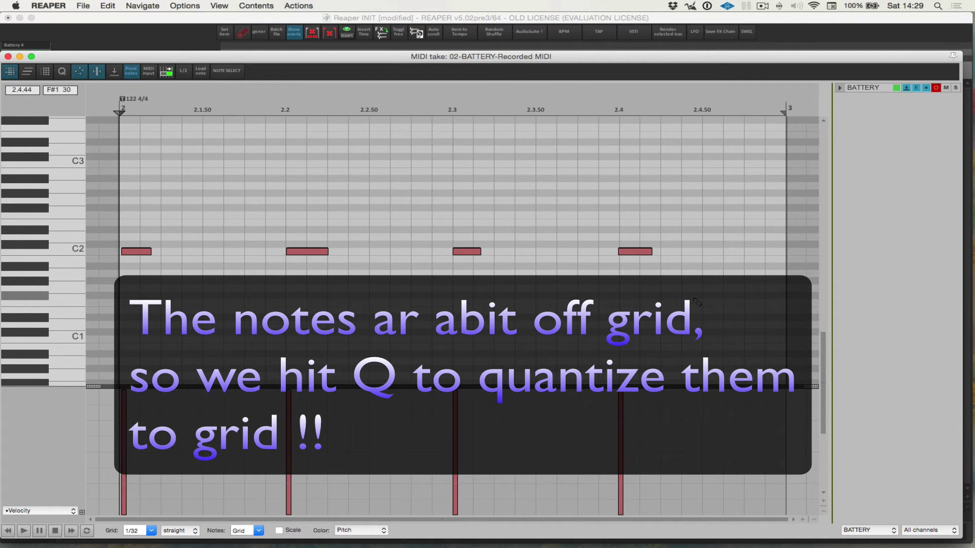
key(q)
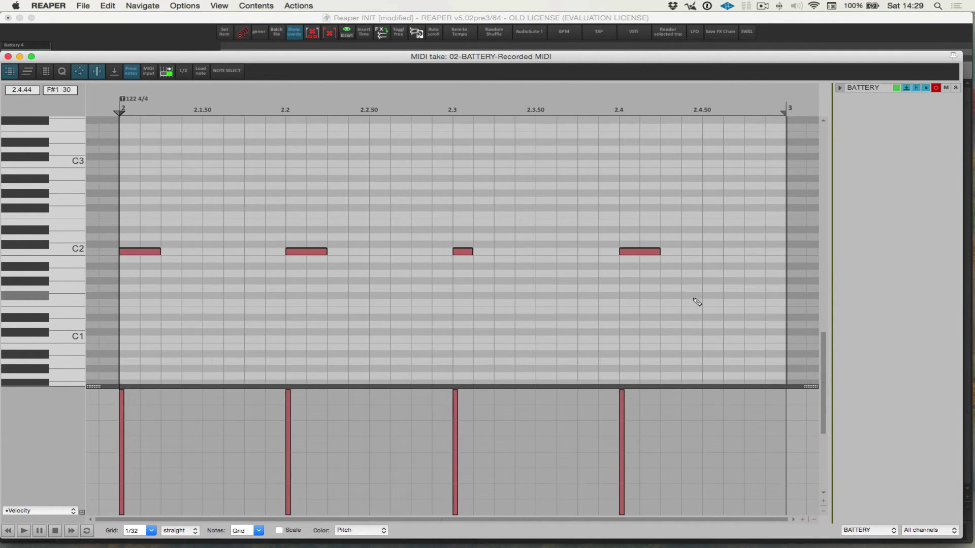
key(space)
key(Escape)
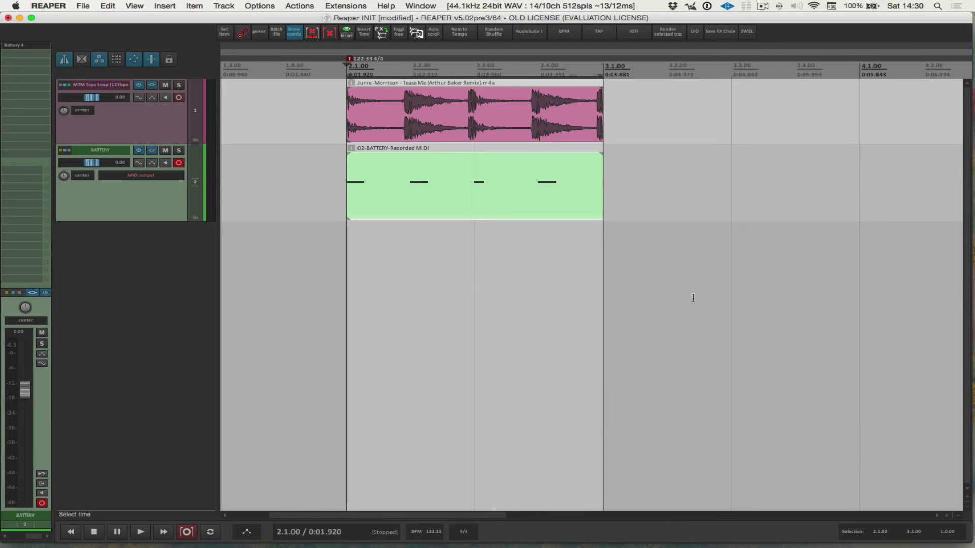
Play back the quantized MIDI together with the loop, stop playback, and turn repeat on
key(space)
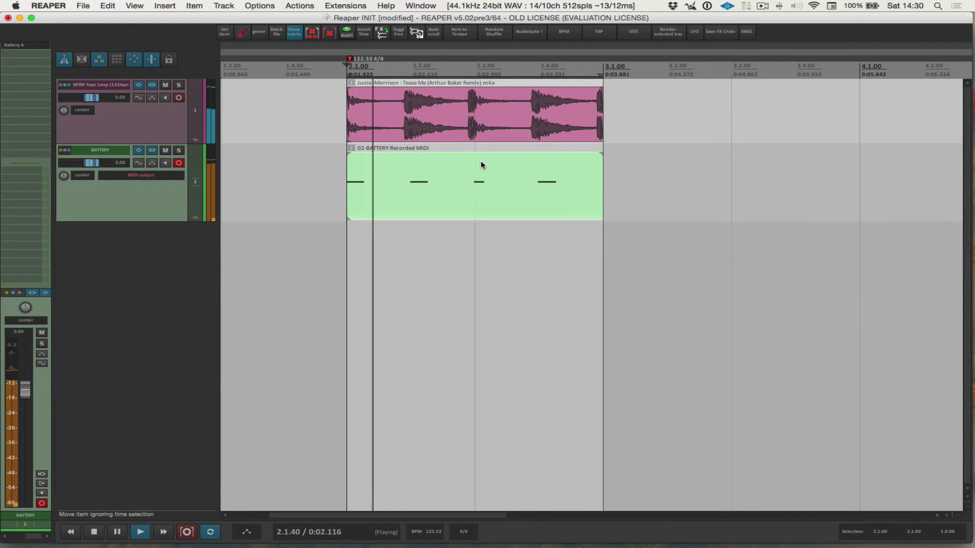
scroll(480, 164, right, 5)
scroll(480, 165, left, 5)
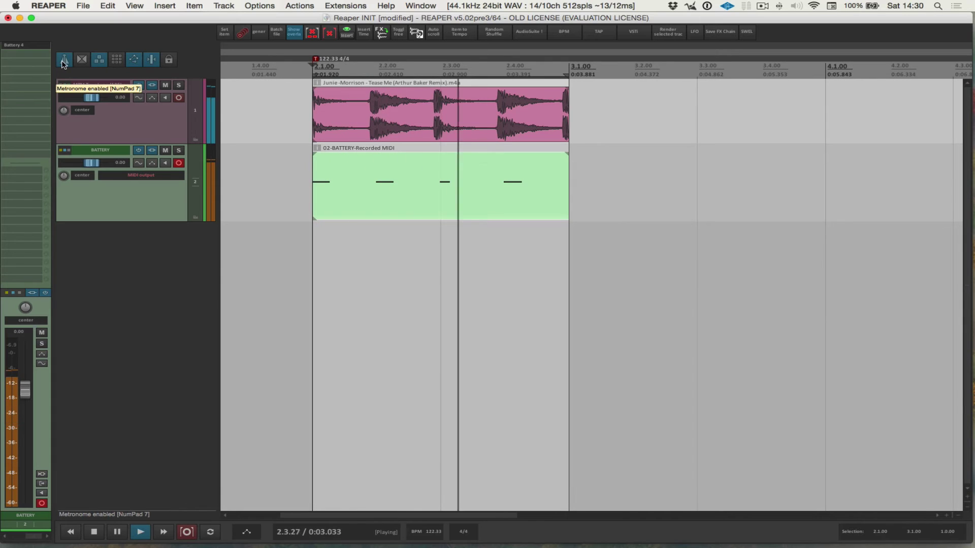
key(space)
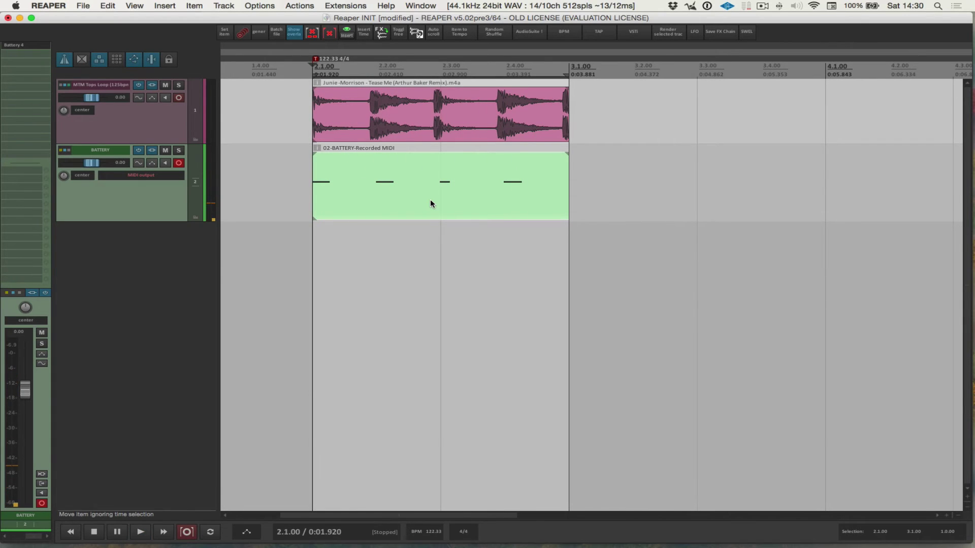
key(r)
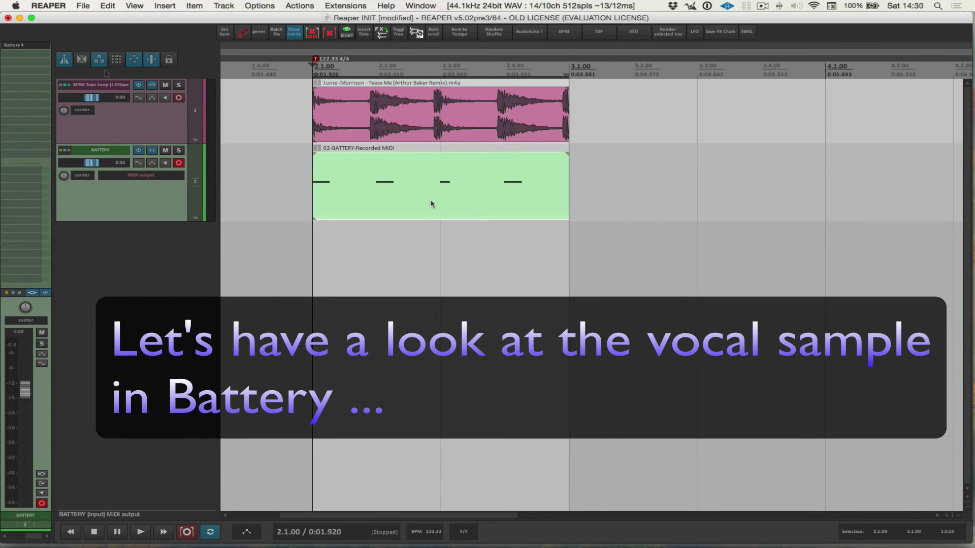
Open the BATTERY track's Battery 4 instrument to view the vocal sample cell, reposition its window, and start looped playback
click(39, 49)
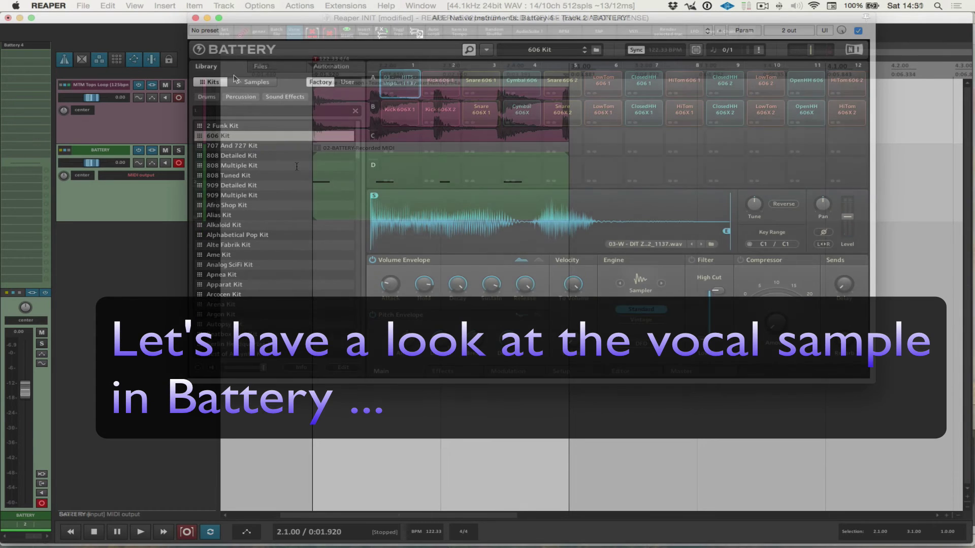
mouse_move(443, 18)
mouse_down()
mouse_move(519, 19)
mouse_move(434, 22)
mouse_up()
key(space)
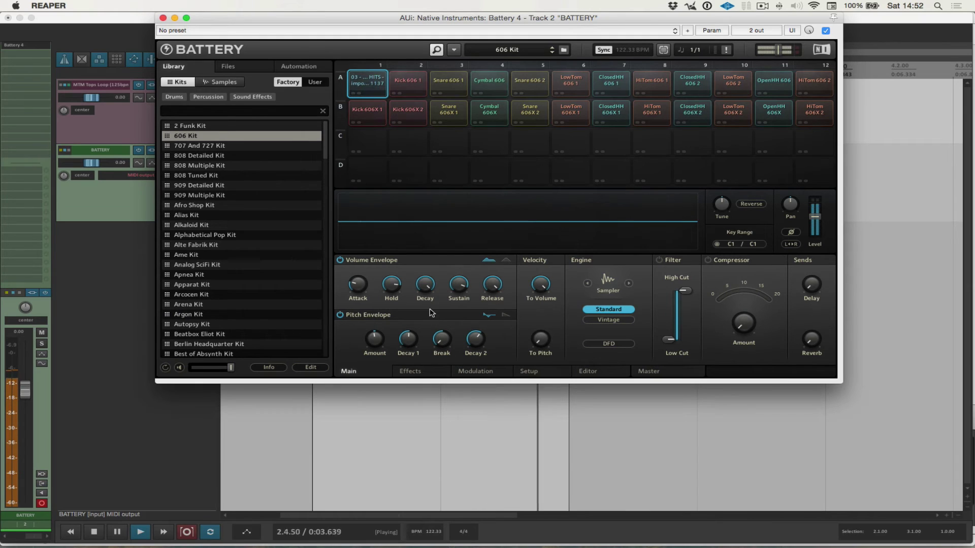
Raise the vocal cell's pitch envelope amount to about 19 st during playback
mouse_move(424, 272)
mouse_move(375, 318)
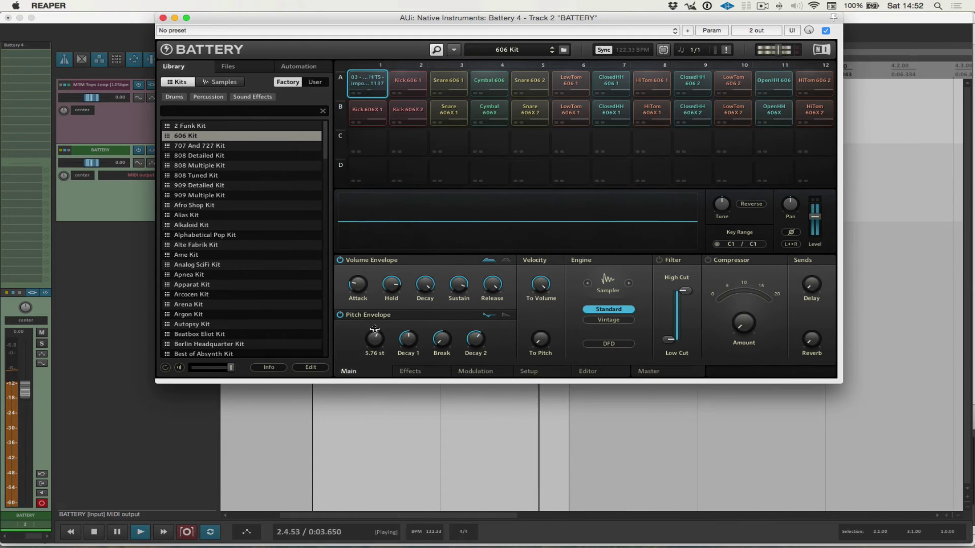
drag(375, 318, 375, 316)
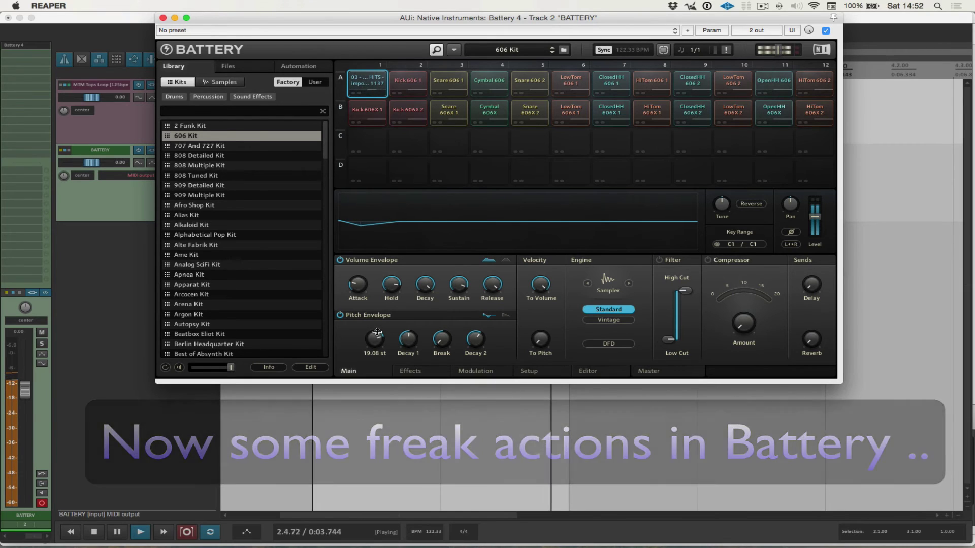
Set the vocal cell's volume envelope attack to 0 ms and shorten its release
mouse_move(368, 293)
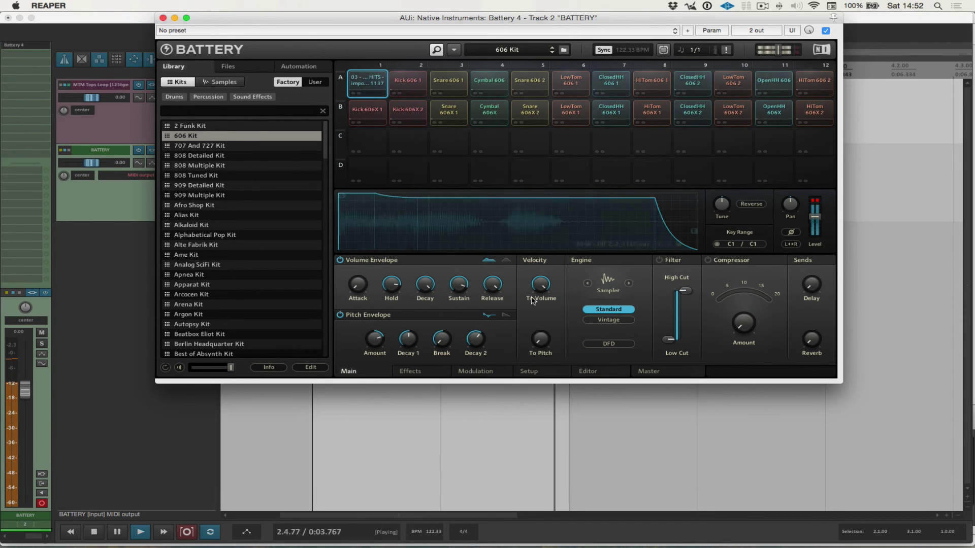
drag(492, 284, 492, 278)
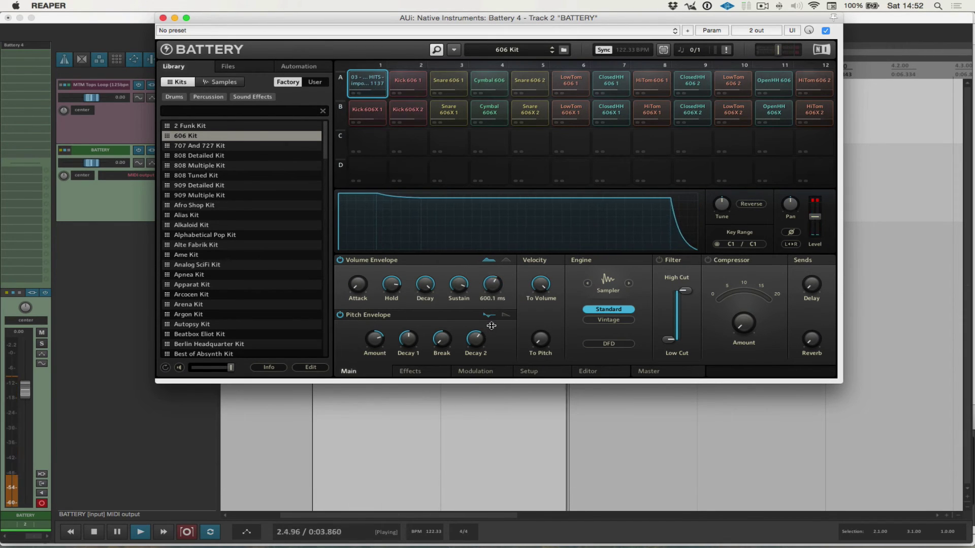
drag(489, 342, 499, 313)
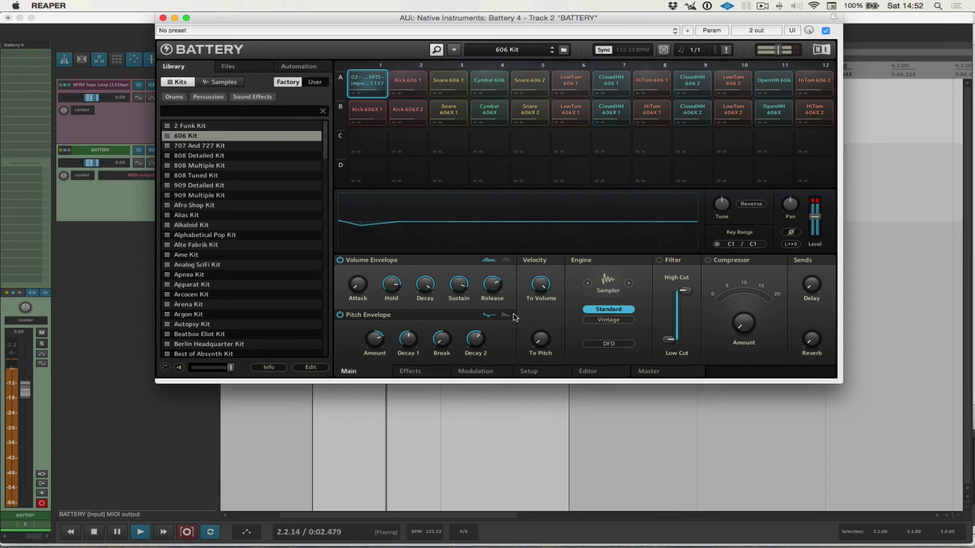
Switch the vocal cell's engine to Stretch, reduce its speed to about 56.7 %, and raise the grain
click(629, 284)
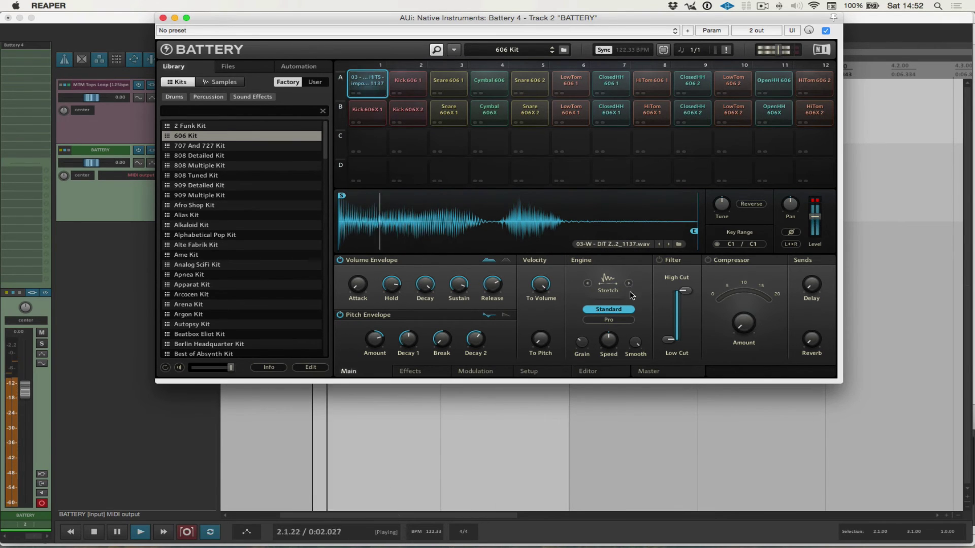
drag(609, 339, 603, 377)
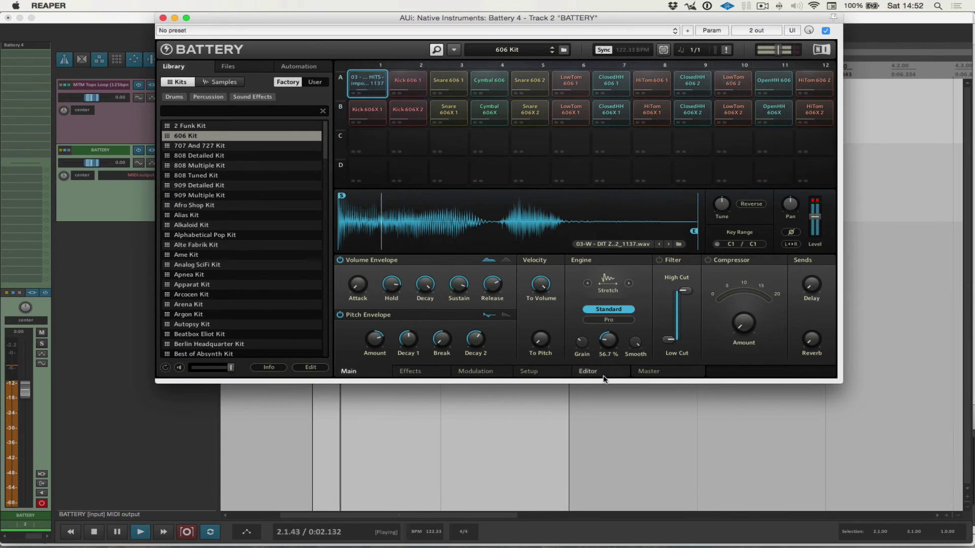
drag(582, 342, 583, 287)
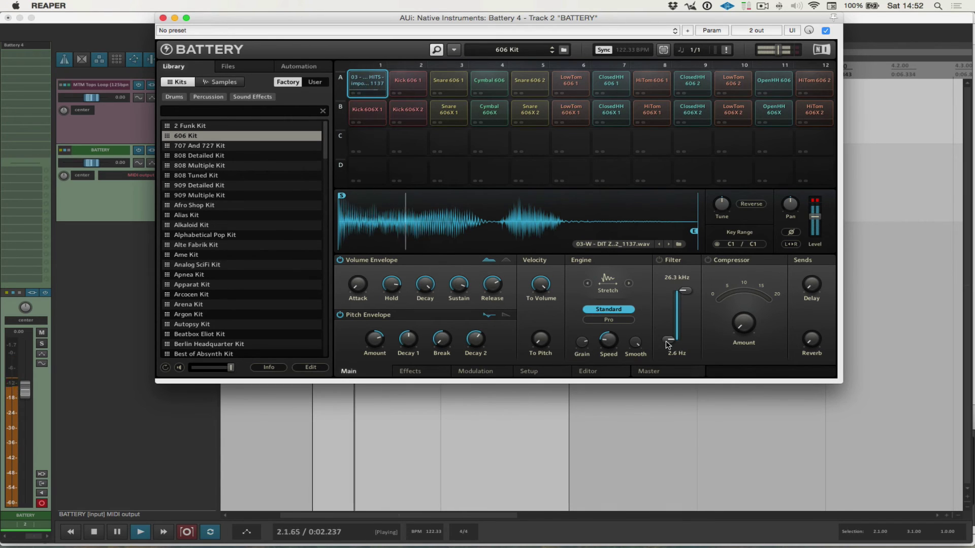
Set the vocal cell's filter low cut to about 57.8 Hz and slightly raise its compressor amount
drag(667, 340, 669, 323)
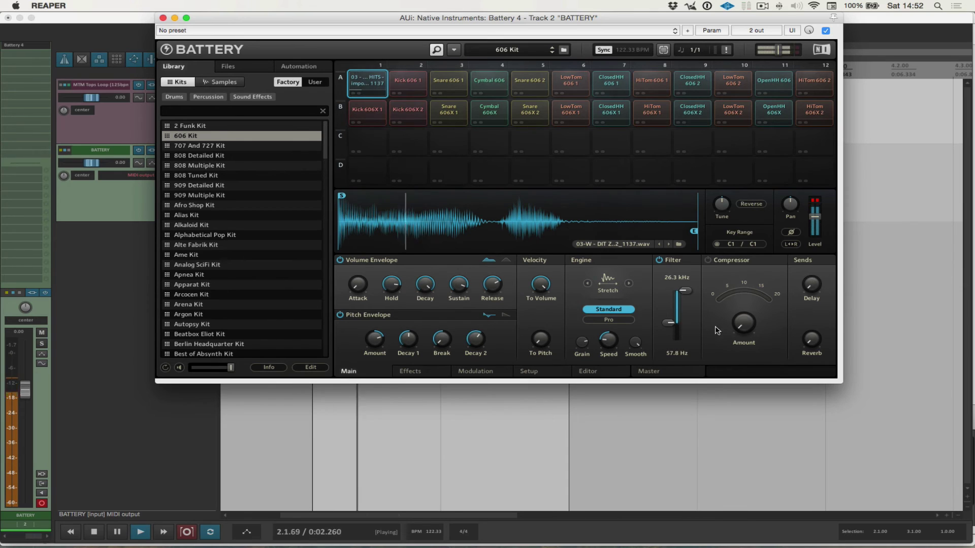
drag(743, 323, 745, 306)
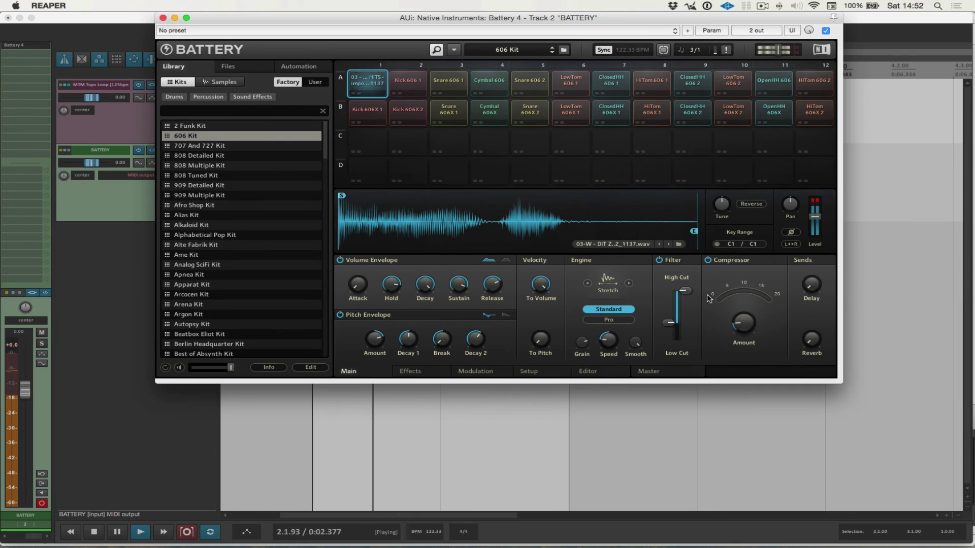
Raise the vocal cell's delay and reverb send levels
mouse_move(816, 272)
mouse_move(813, 316)
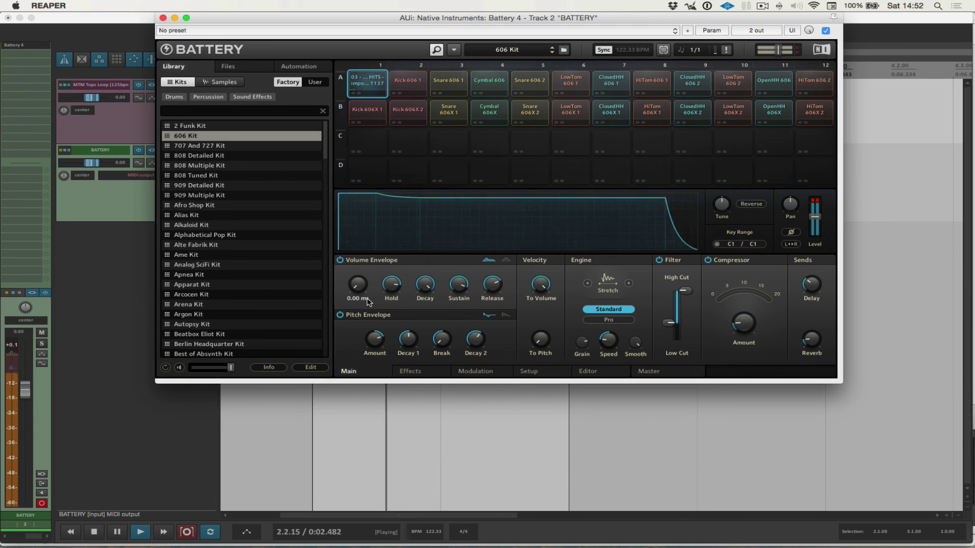
Lower the vocal cell's pitch envelope amount to about -1.08 st
mouse_move(376, 346)
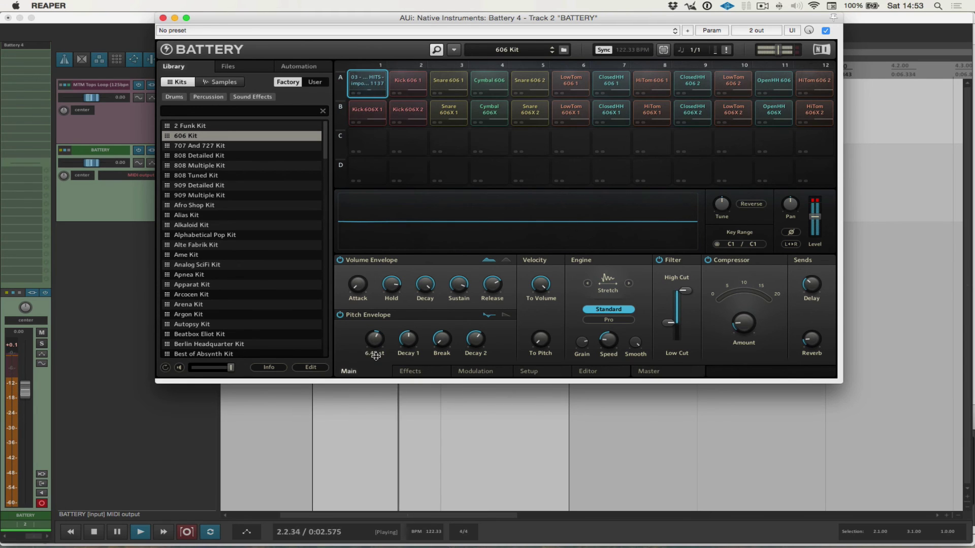
mouse_move(376, 395)
mouse_down()
mouse_move(377, 404)
mouse_move(376, 385)
mouse_up()
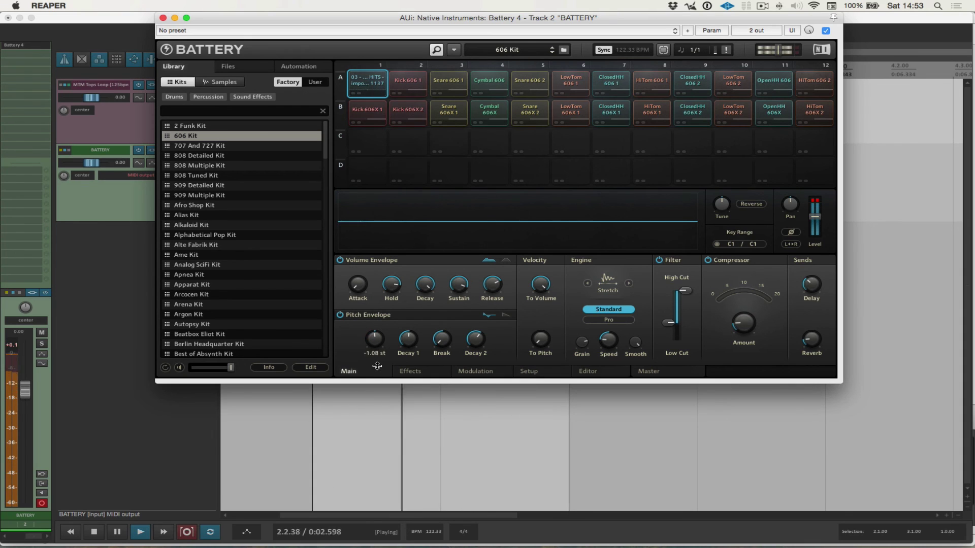